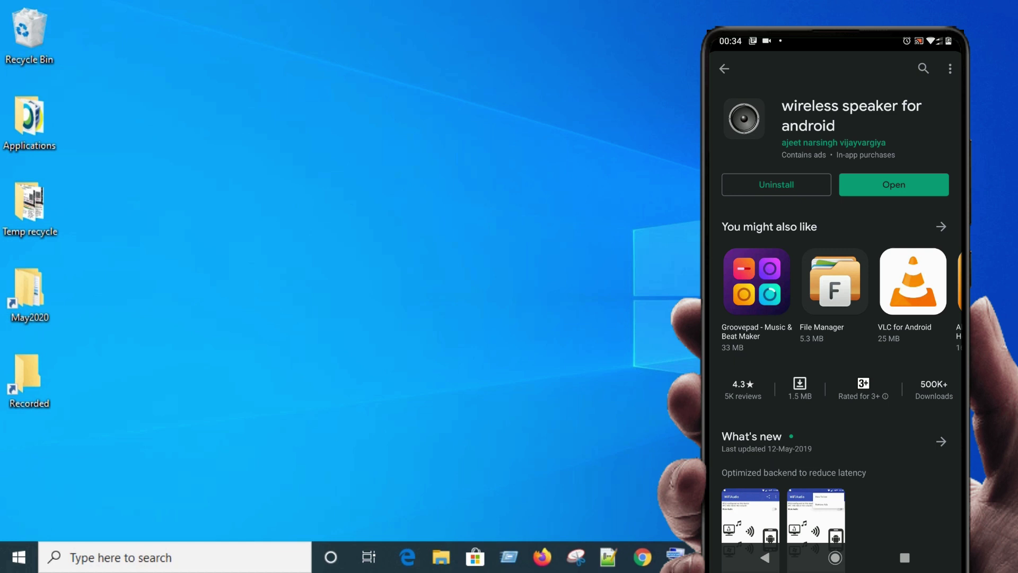
Launch Google Chrome from the taskbar.
left_click(653, 557)
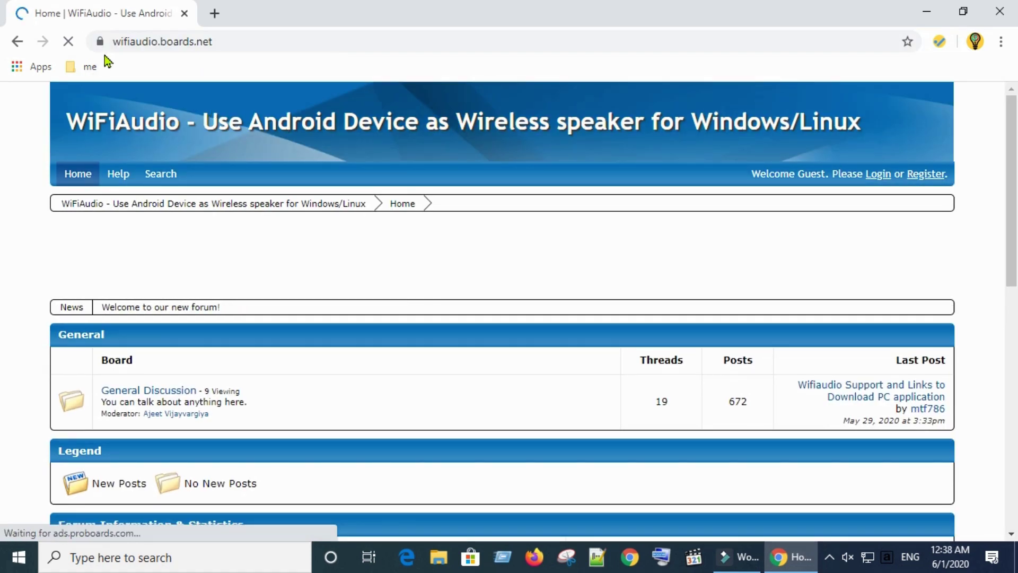
Open the forum's support and download links thread and try downloading wifiaudio_windows.zip.
left_click(854, 407)
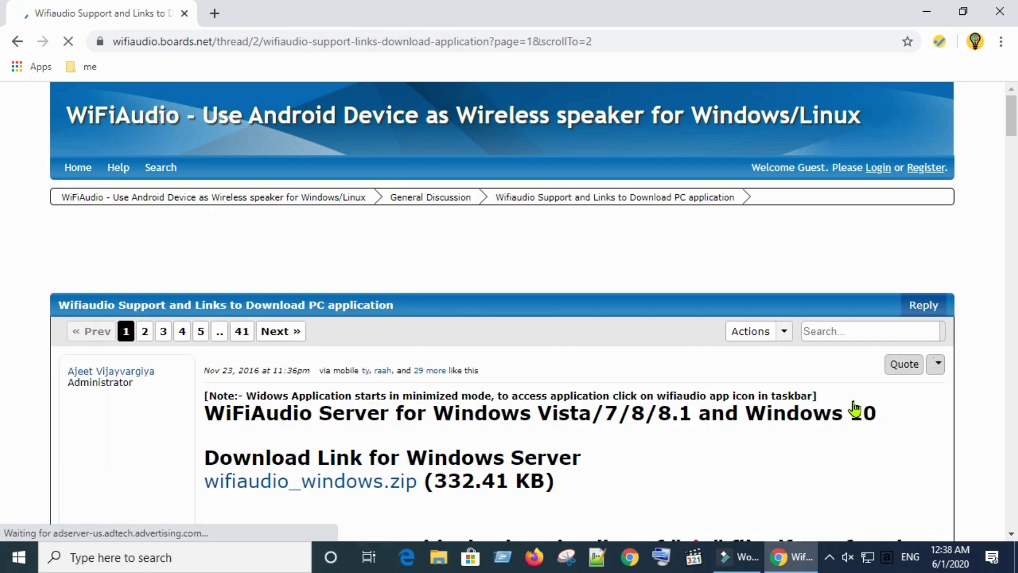
left_click(607, 44)
left_click_drag(433, 350, 545, 351)
left_click(377, 443)
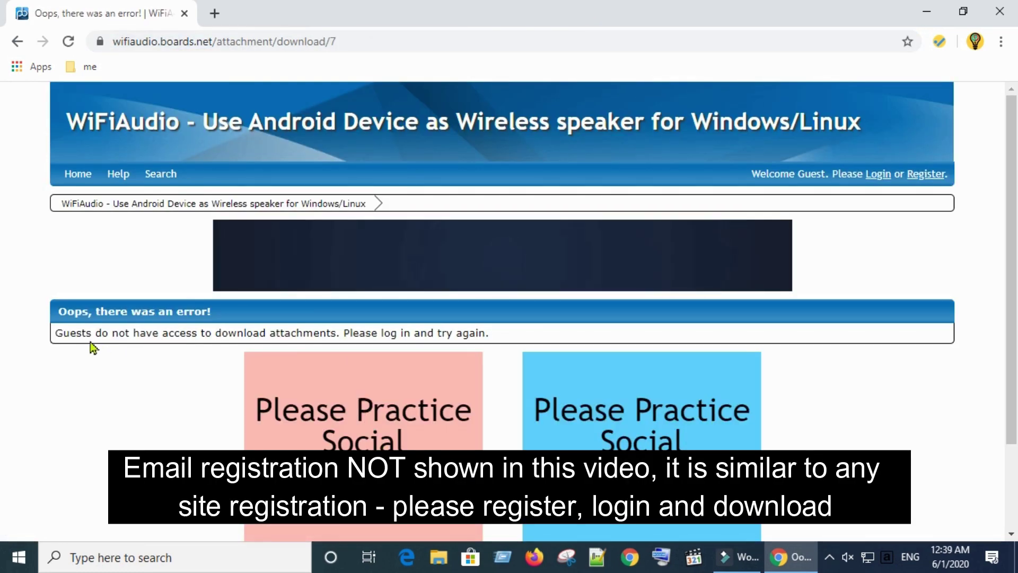
After the guest access error, register on the forum and download wifiaudio_windows.zip.
left_click_drag(86, 333, 454, 332)
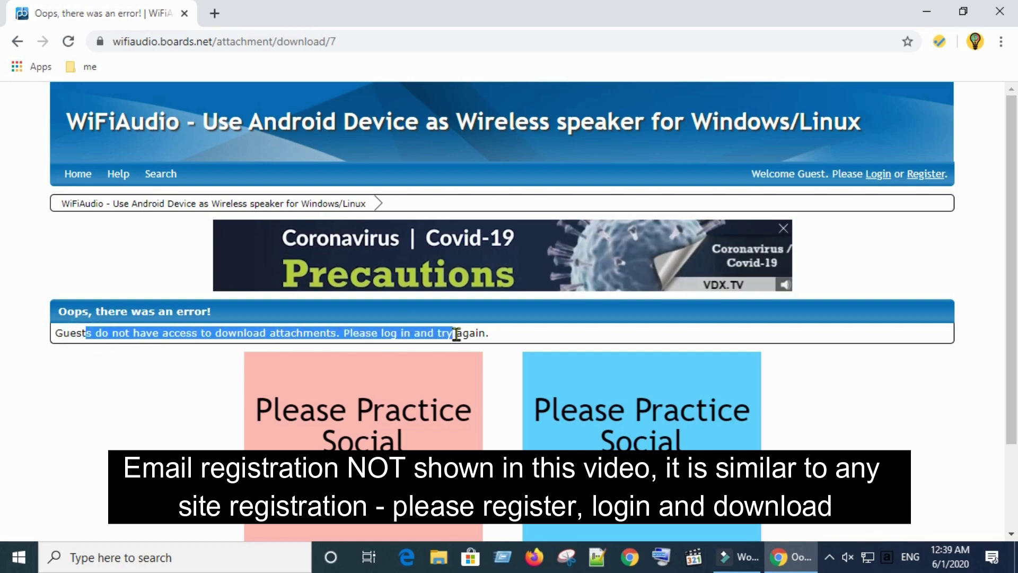
left_click(856, 195)
left_click(932, 180)
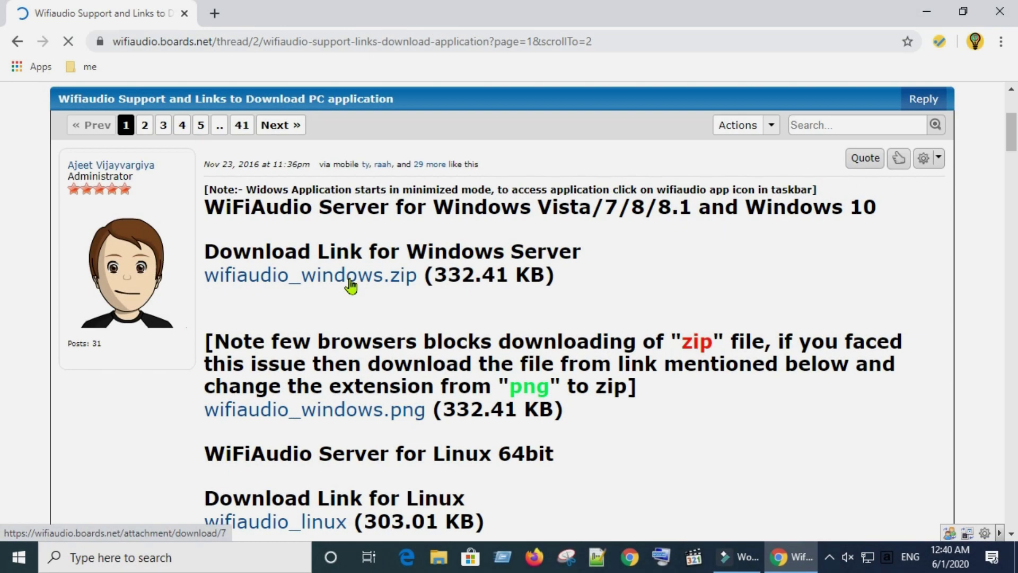
left_click(350, 282)
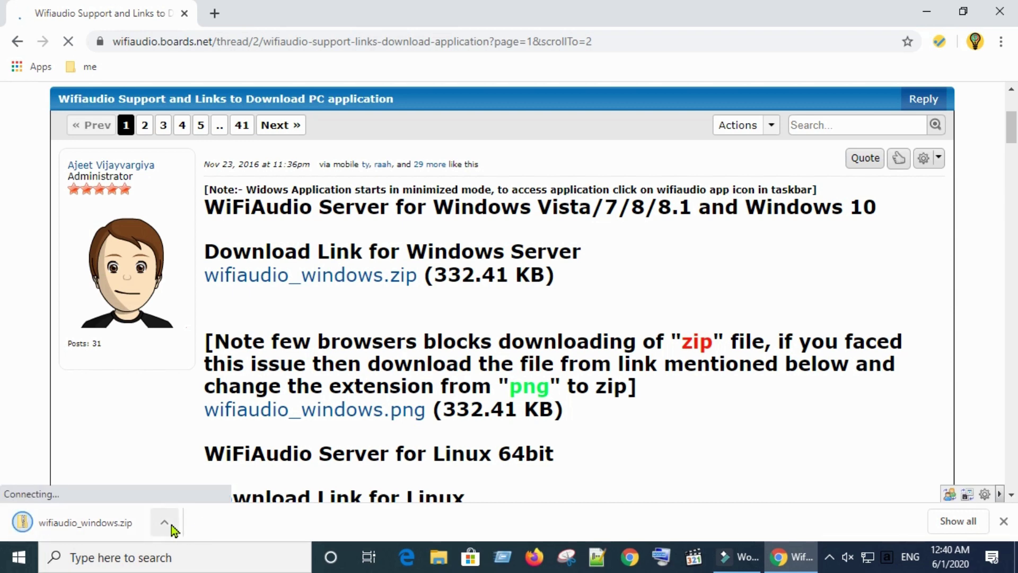
Extract wifiaudio_windows.zip in Downloads with 7-Zip Extract Here and select the extracted application.
left_click(169, 523)
left_click(199, 467)
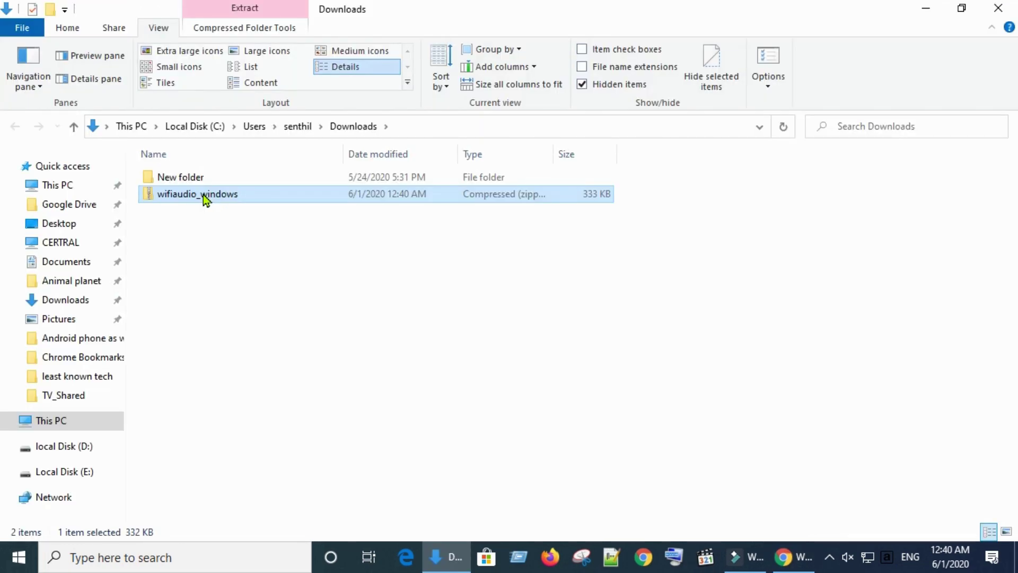
right_click(203, 195)
mouse_move(241, 209)
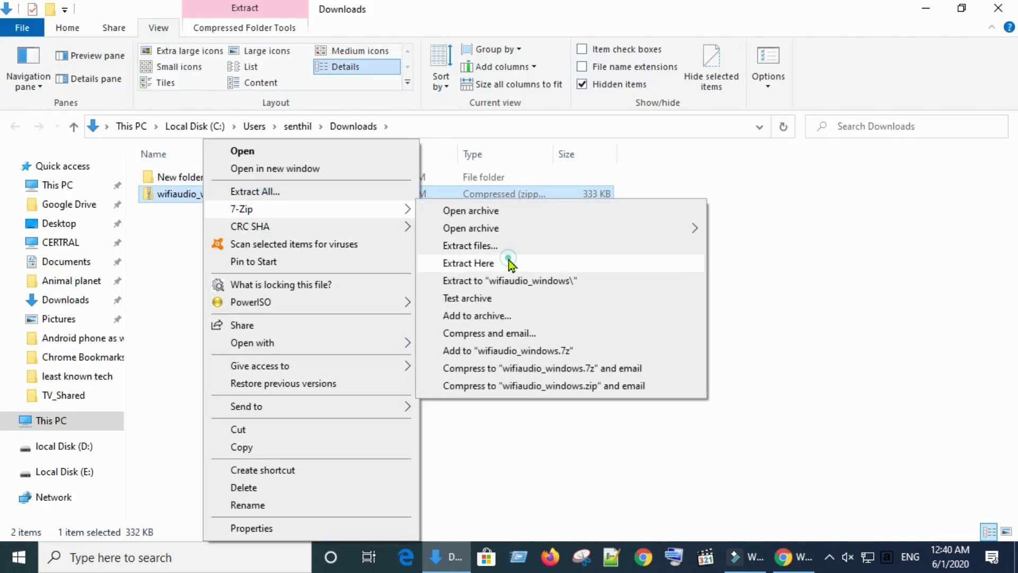
left_click(509, 264)
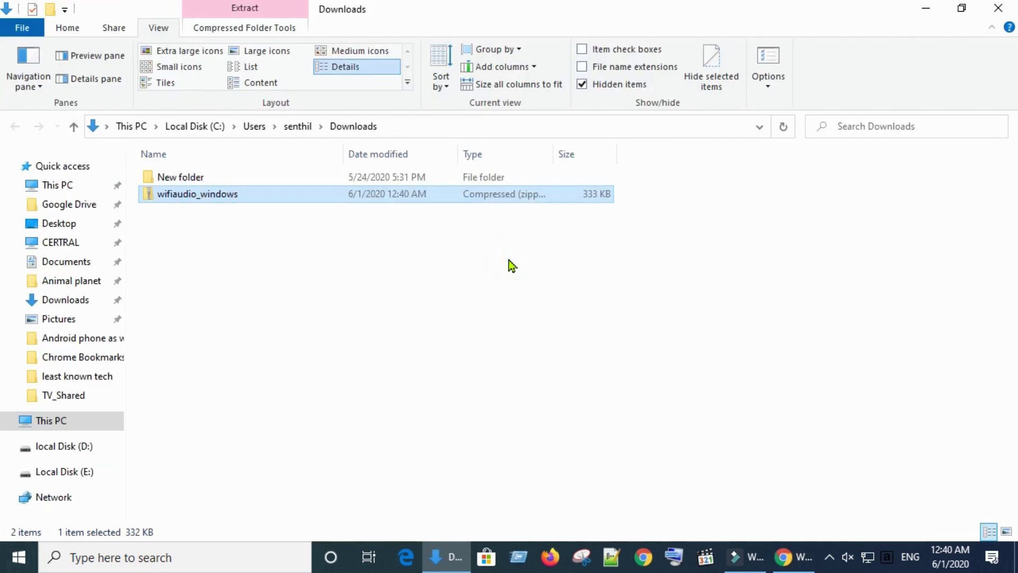
left_click(223, 200)
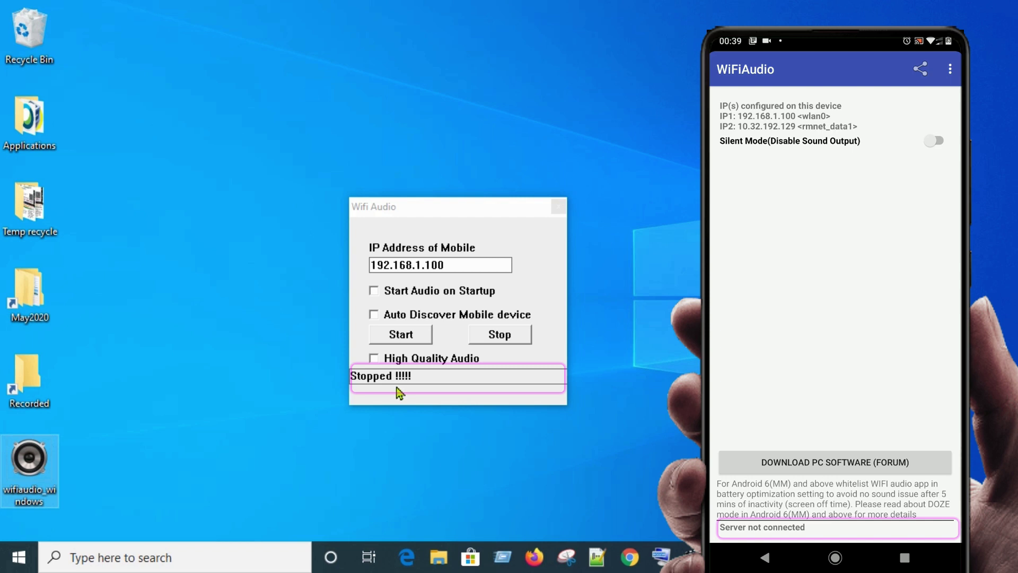
left_click(401, 390)
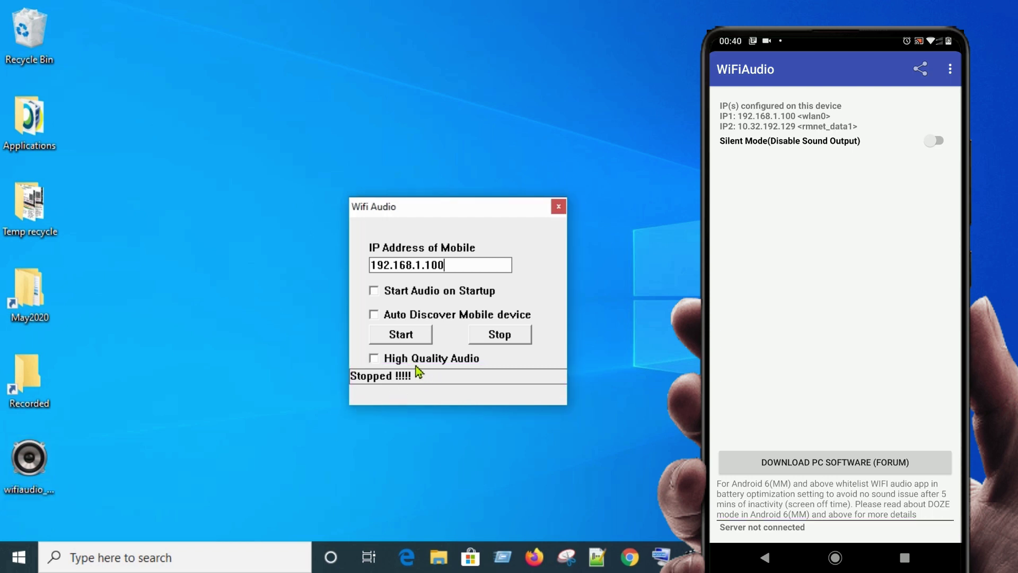
left_click(374, 315)
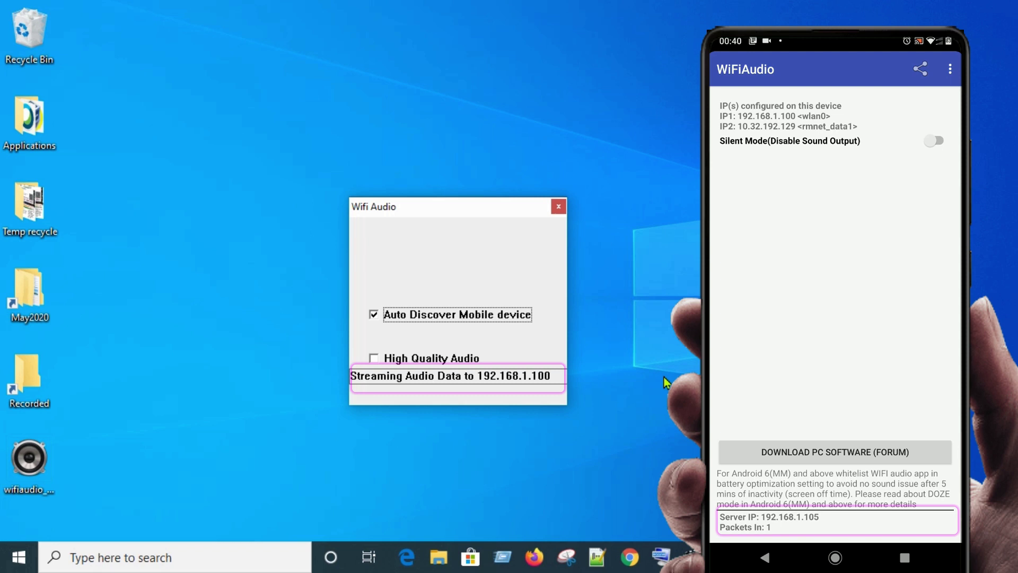
left_click(373, 316)
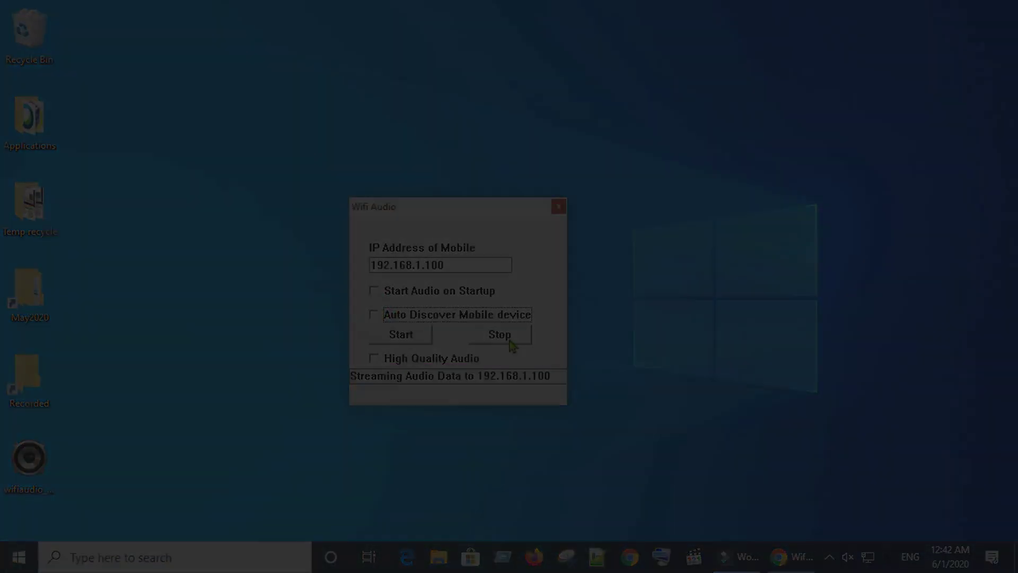
left_click(512, 340)
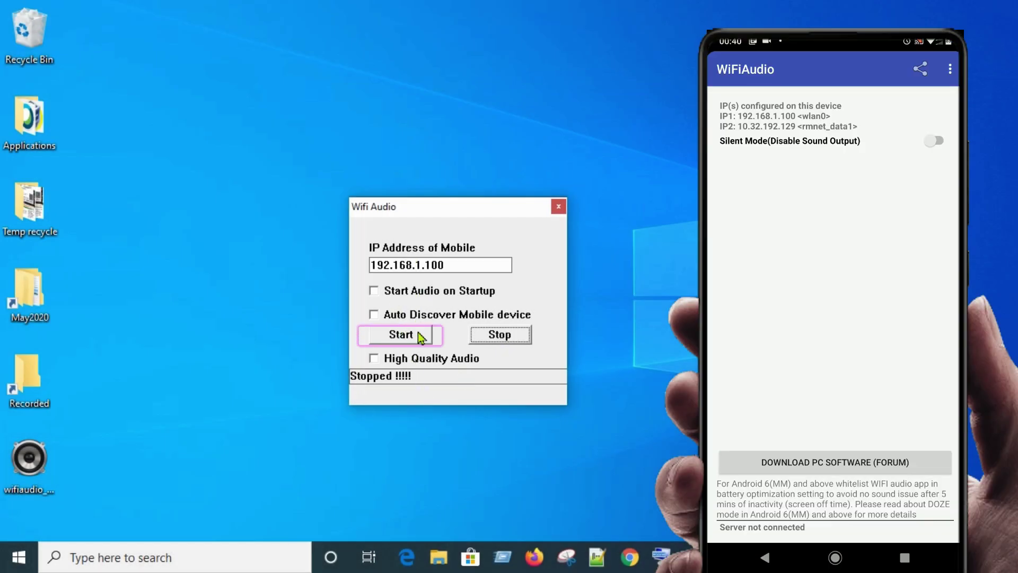
Start WiFiAudio streaming to the phone at 192.168.1.100.
left_click(421, 337)
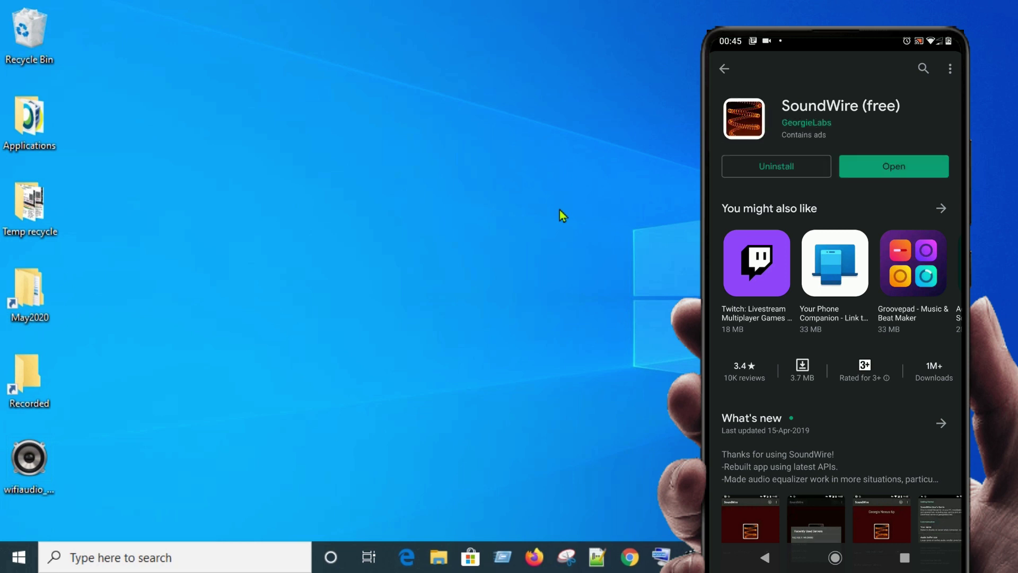
From the soundwire pc results, open GeorgieLabs and run the downloaded SoundWire_Server_setup7-8-10.exe.
left_click(784, 557)
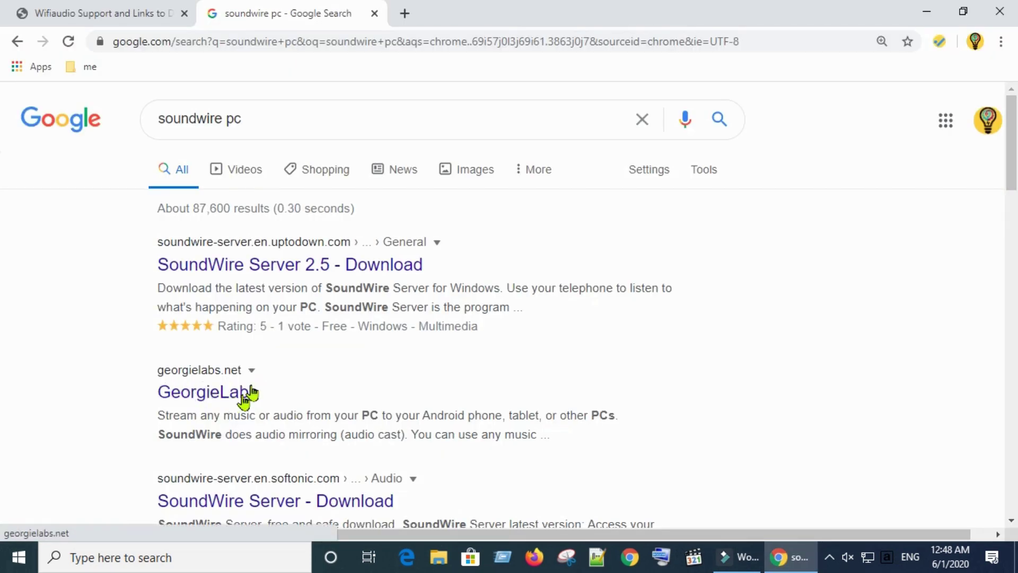
left_click(237, 398)
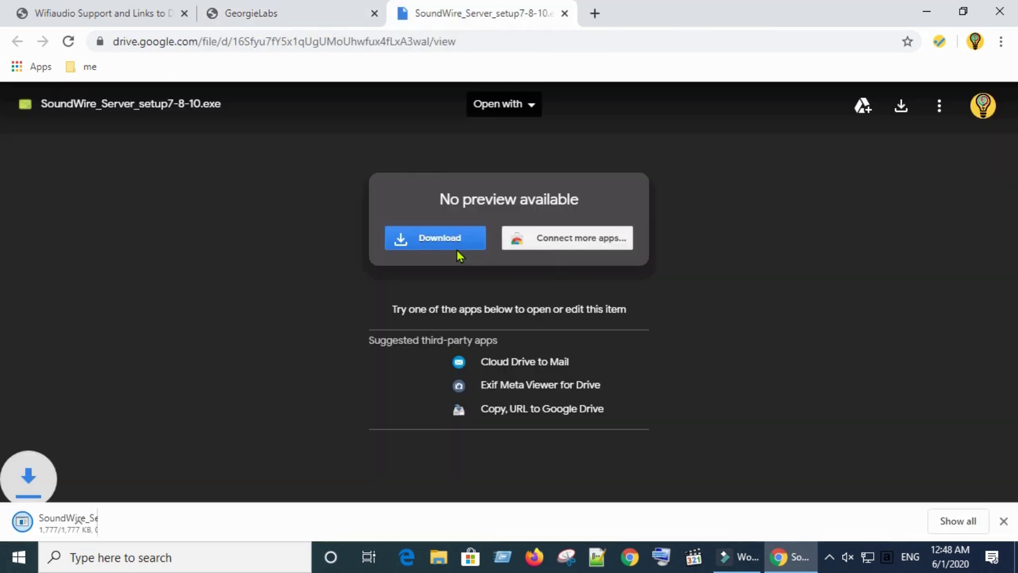
left_click(94, 523)
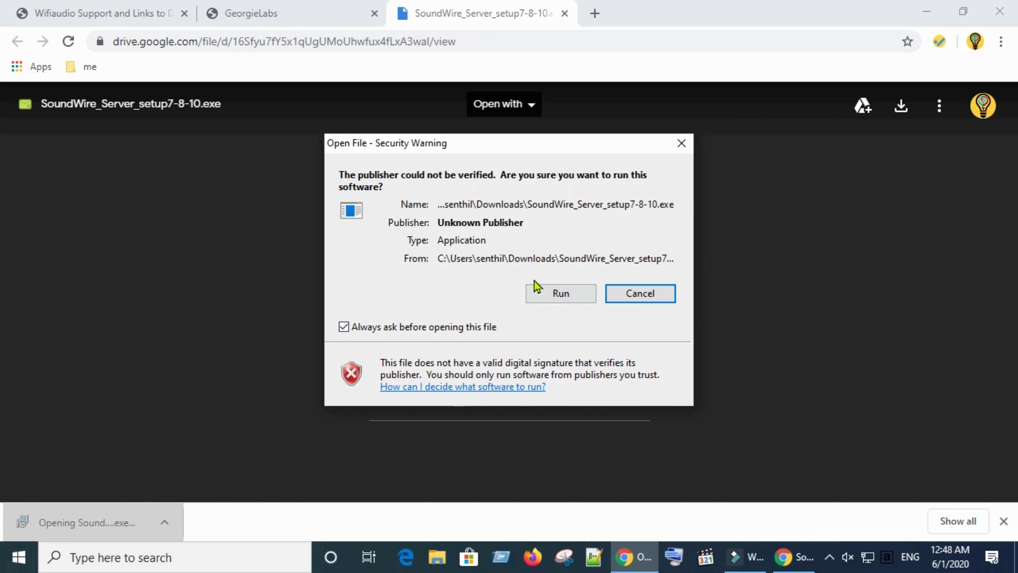
Approve the unverified installer, accept the license, install with defaults, and launch SoundWire Server.
left_click(557, 293)
left_click(597, 404)
left_click(348, 356)
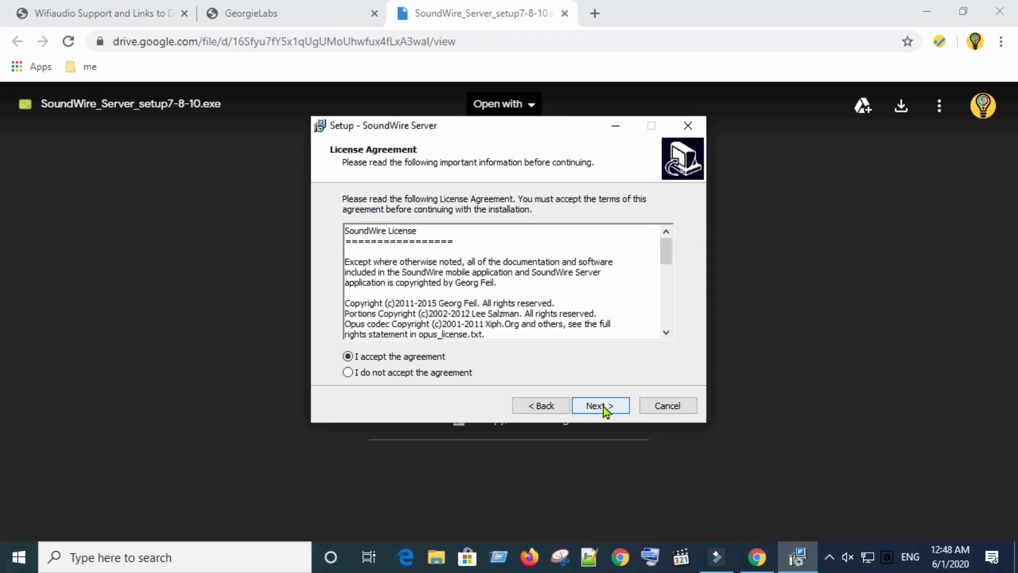
left_click(600, 406)
left_click(601, 407)
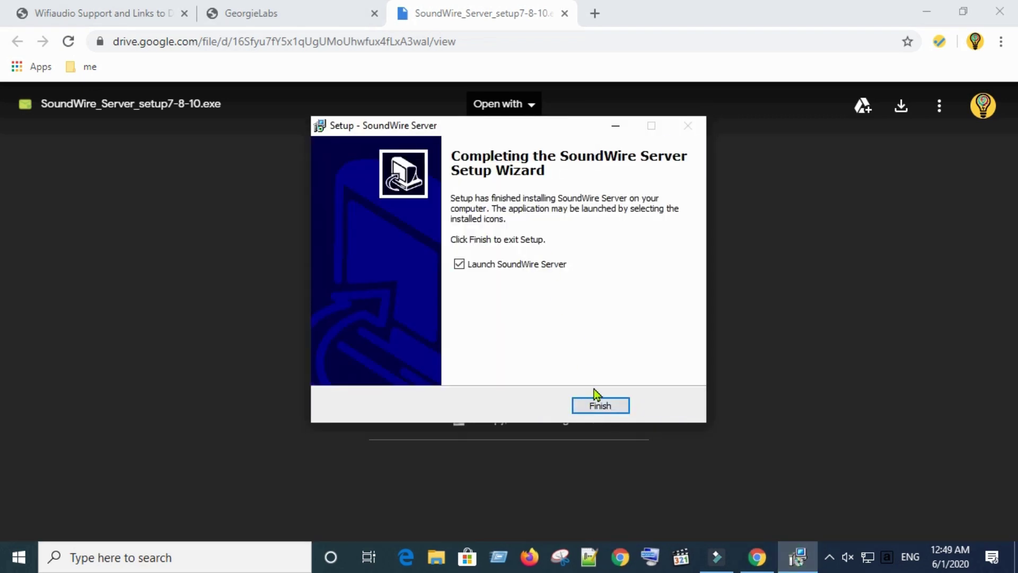
left_click(598, 405)
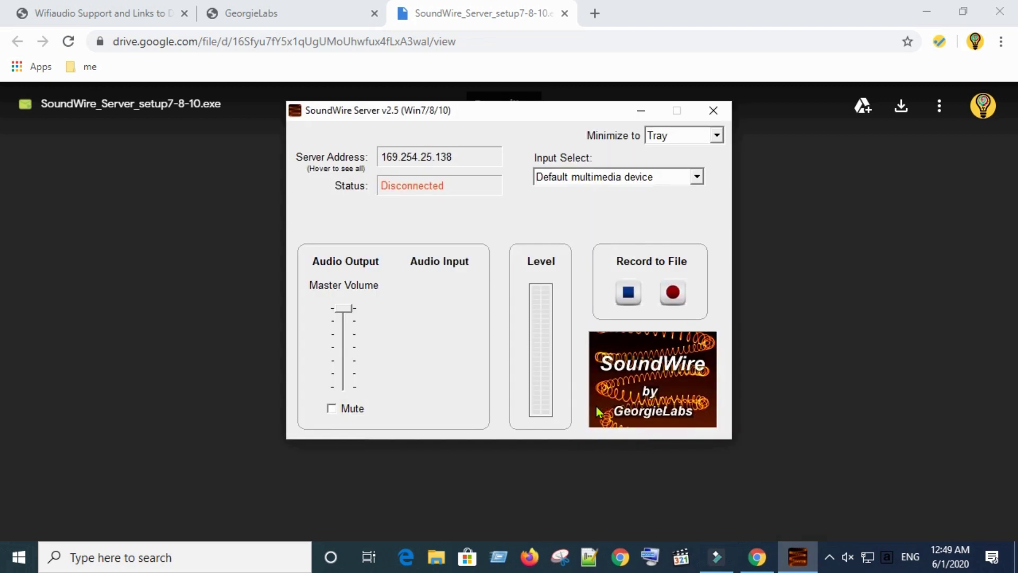